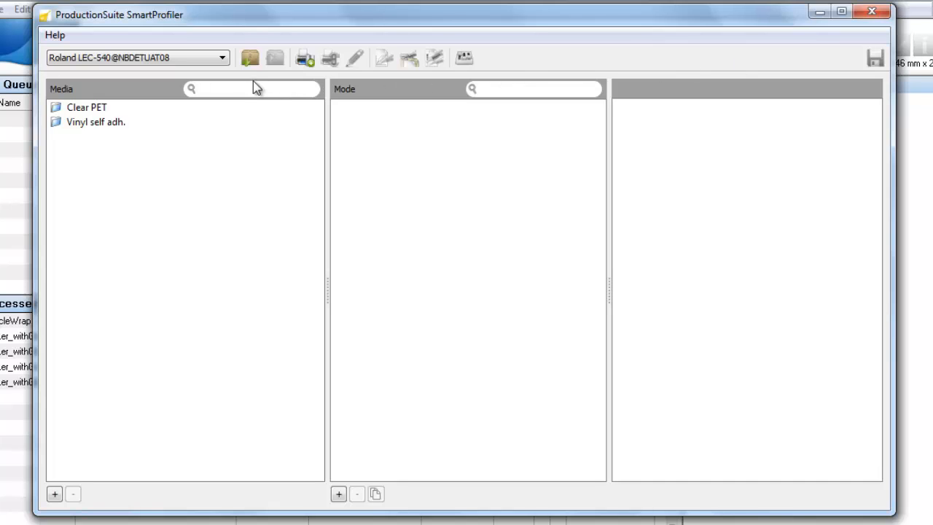
Step: Show the details of the 720x1440 - CMYK+W+V mode for Clear PET media on the Roland LEC-540 printer
left_click(223, 58)
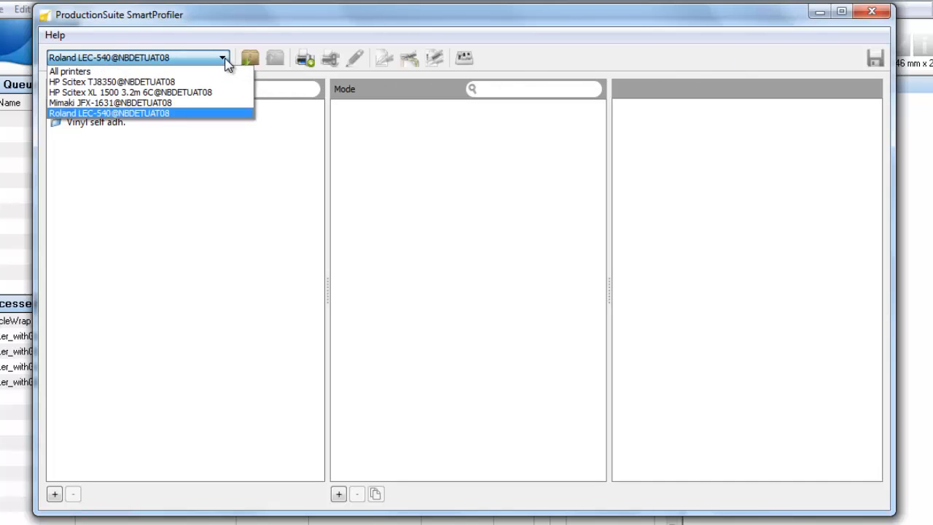
left_click(187, 114)
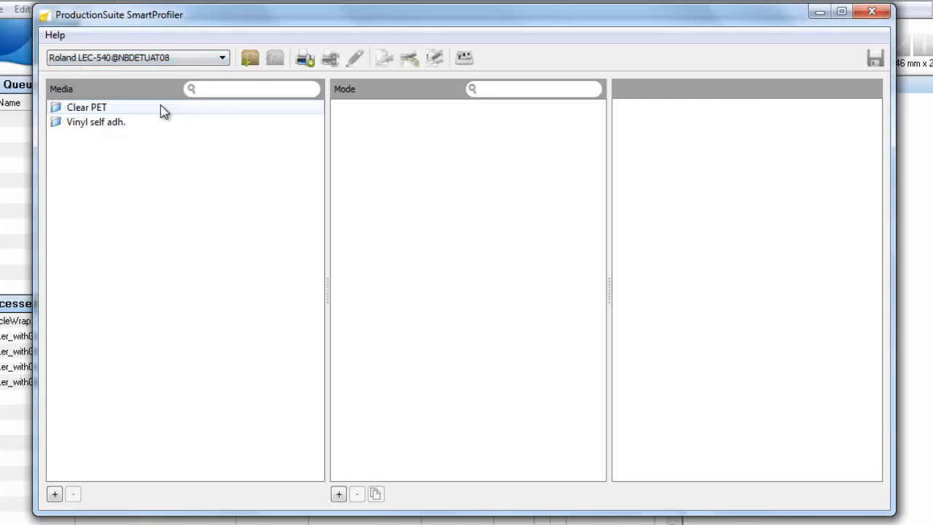
left_click(161, 106)
left_click(371, 108)
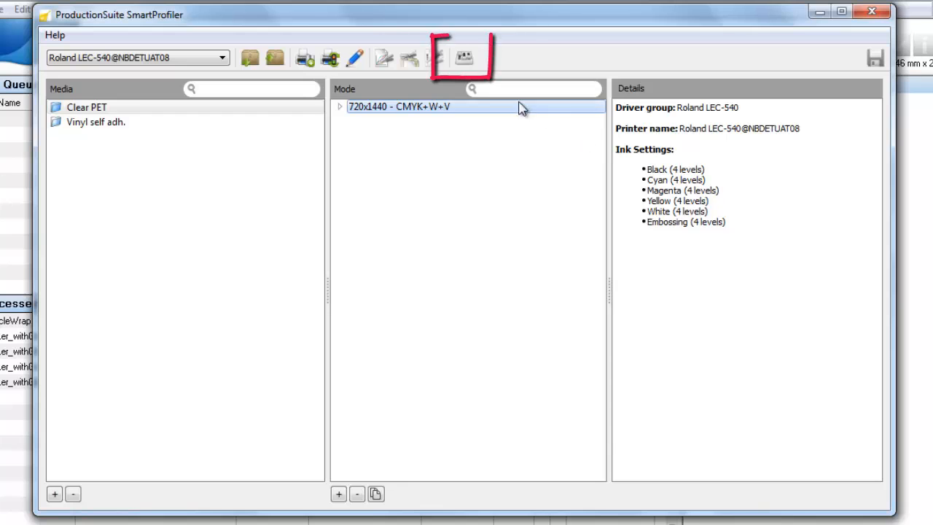
Step: Choose the Barbieri Spectro LFP as the measuring device in the preferences
left_click(464, 58)
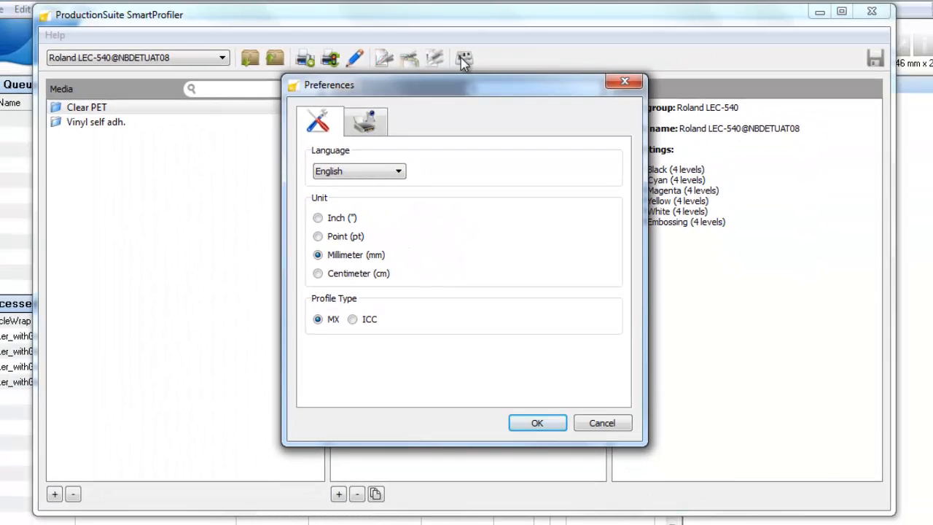
left_click(366, 124)
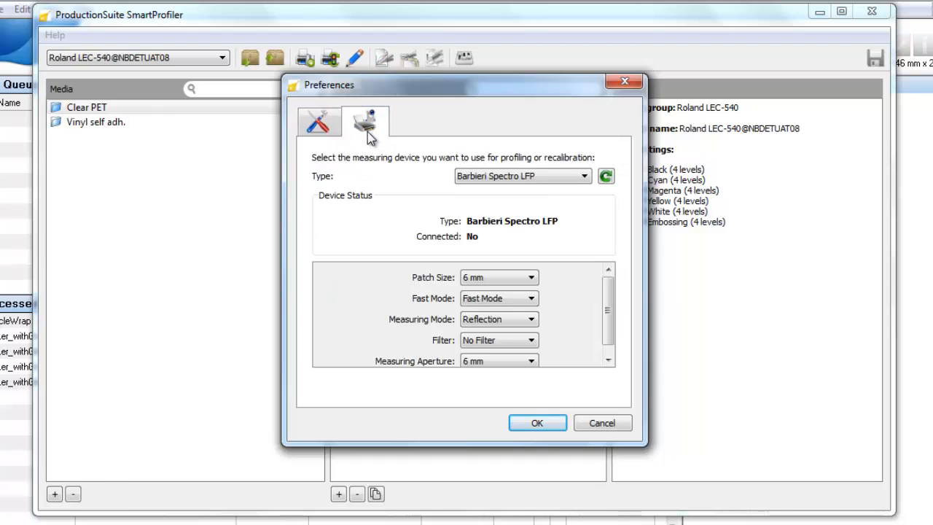
left_click(576, 178)
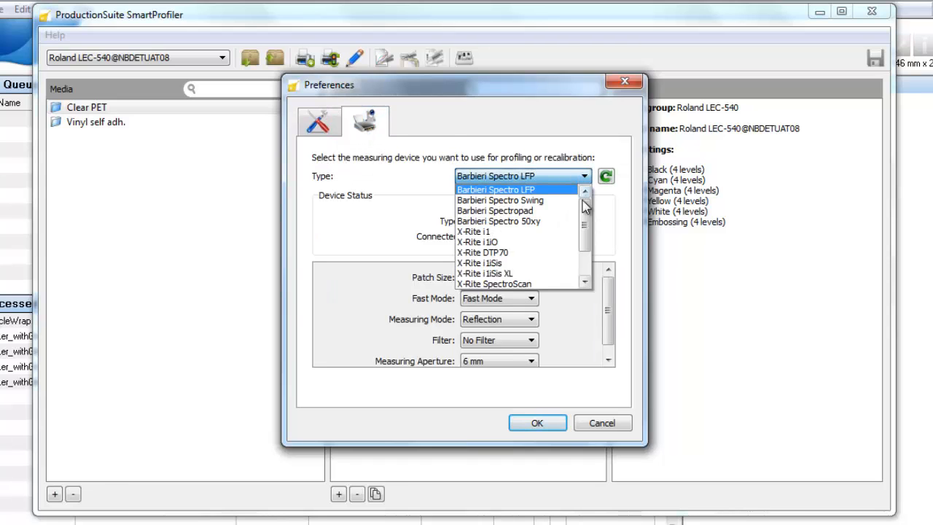
left_click_drag(588, 232, 592, 197)
left_click(563, 187)
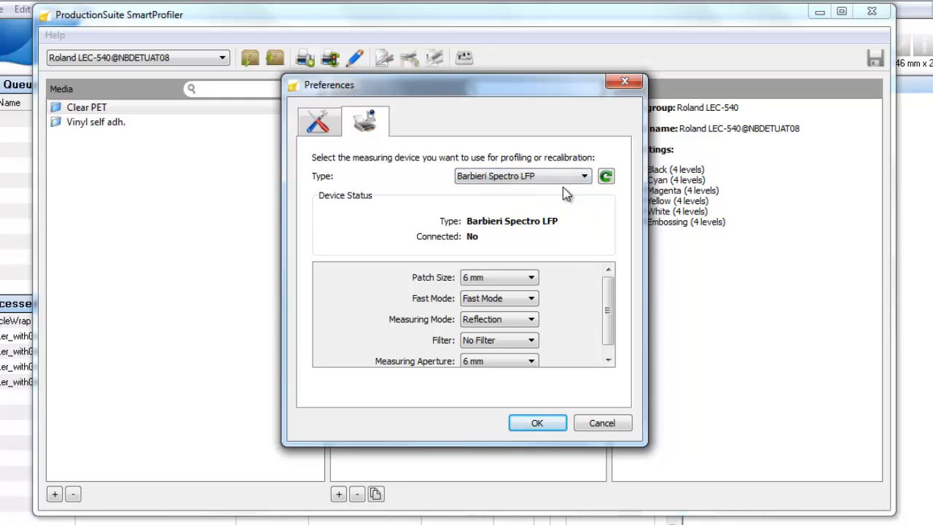
left_click(541, 424)
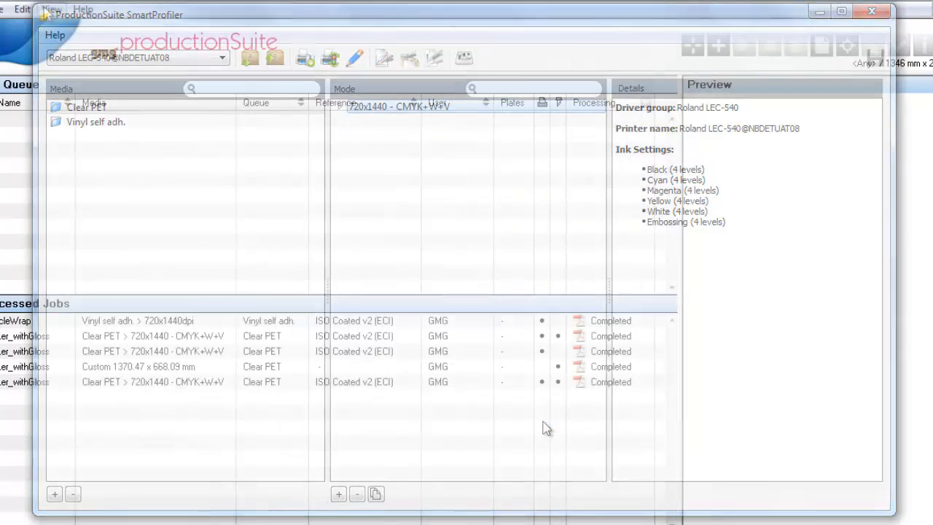
Step: Switch to ProductionSuite RIP and set the HP Scitex TJ8350's loaded media size to 1.4 x 3.8 m
left_click(67, 18)
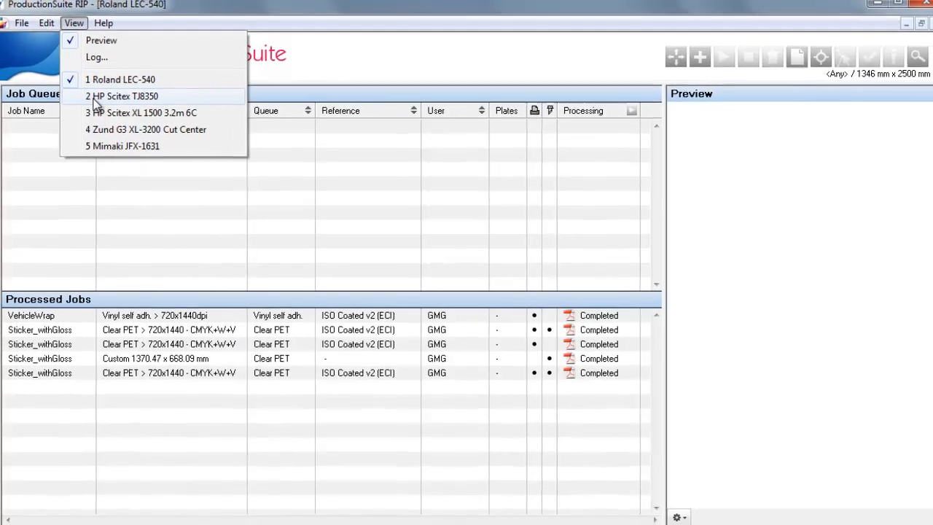
left_click(89, 94)
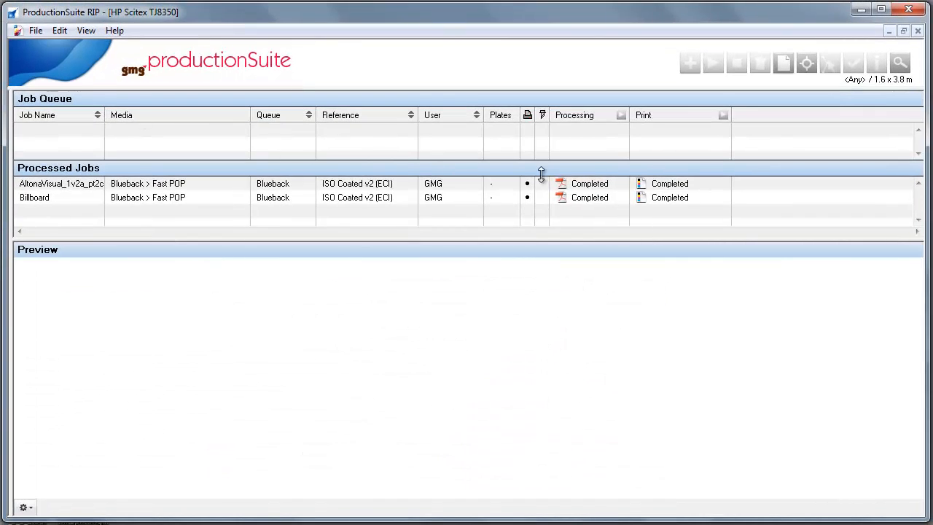
left_click(783, 65)
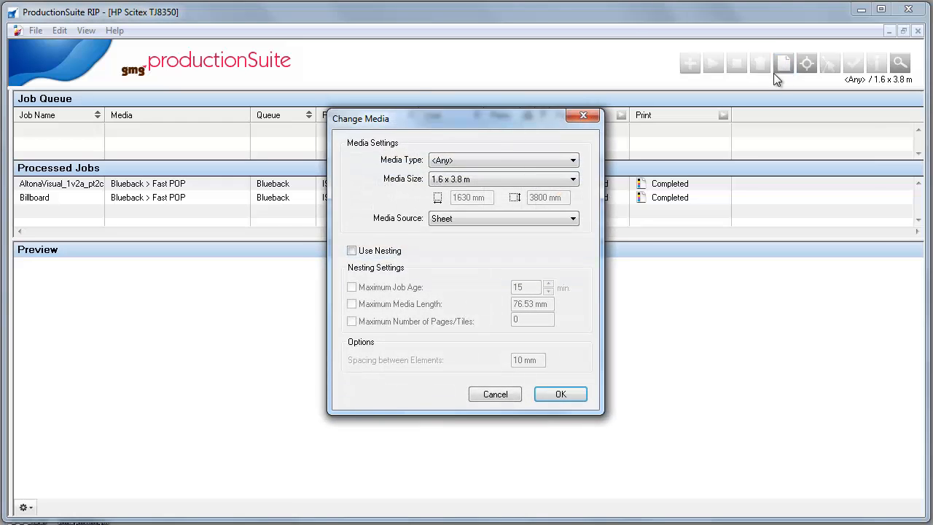
left_click(555, 182)
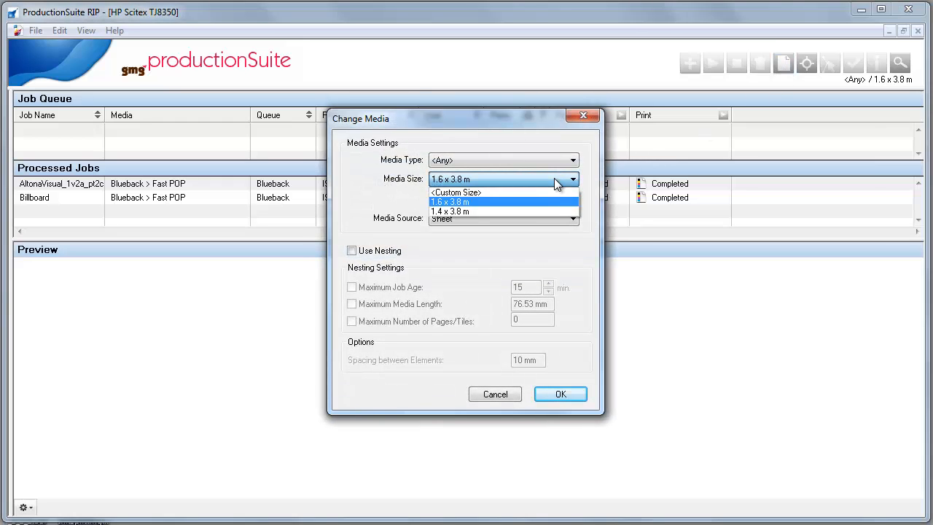
left_click(465, 210)
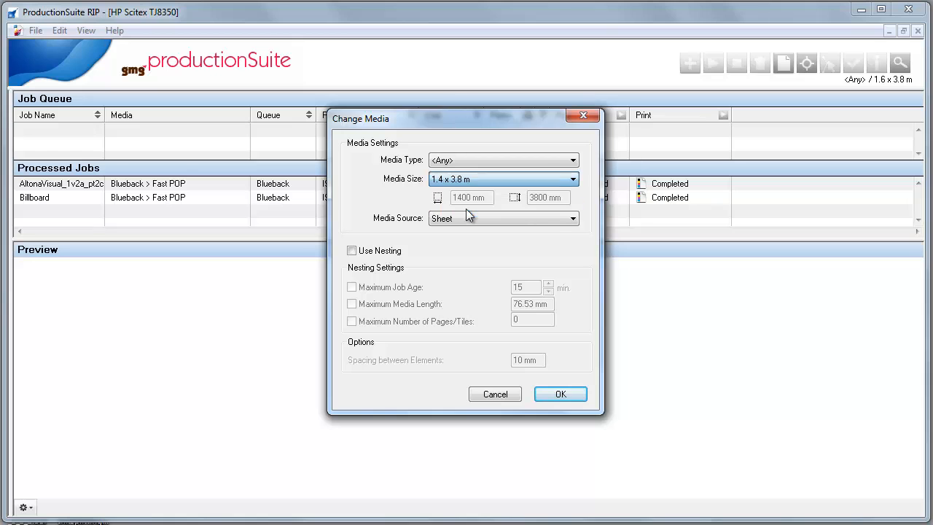
left_click(561, 395)
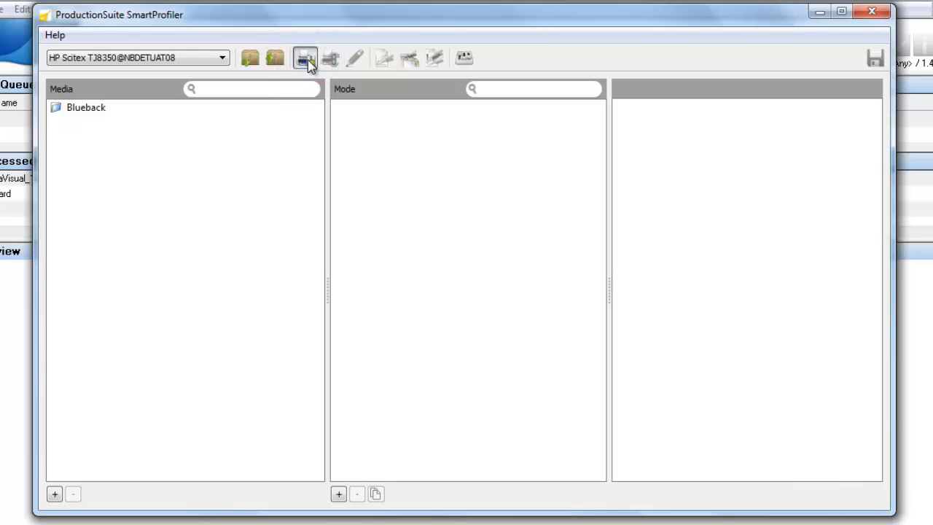
Step: Switch to SmartProfiler and start a new PMM for the HP Scitex TJ8350 with the new media name MyMedia
left_click(308, 60)
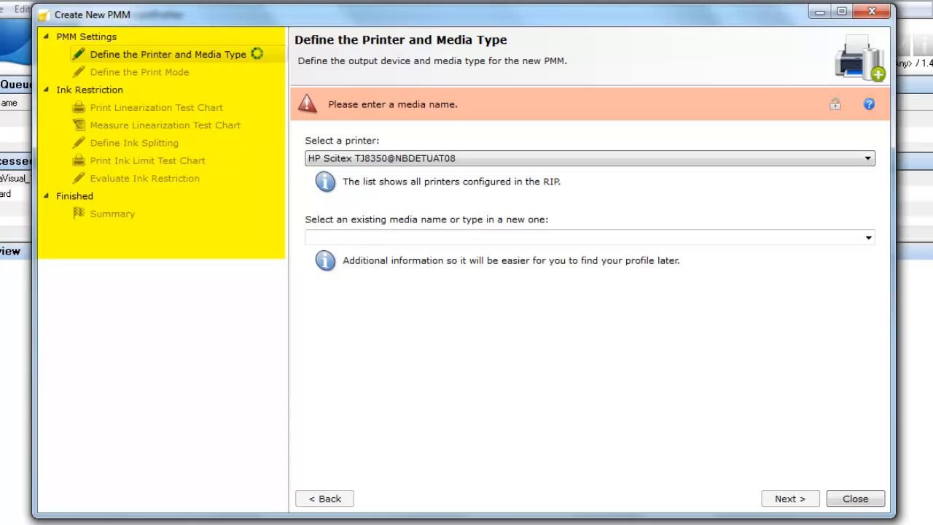
left_click(868, 238)
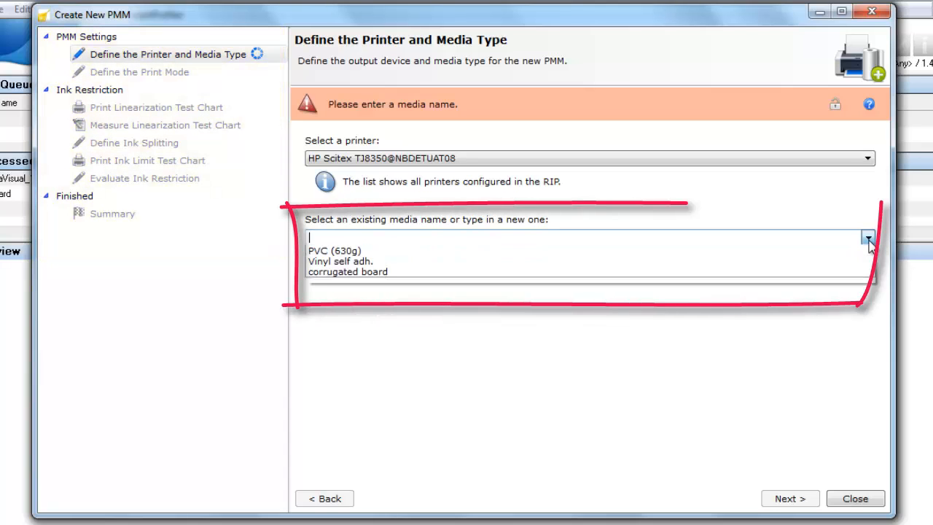
left_click(868, 240)
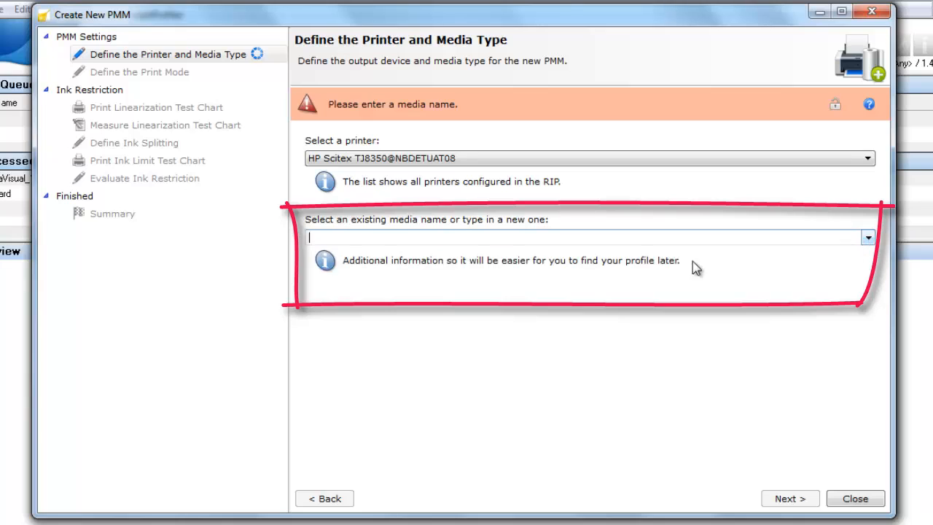
type("MyMedia")
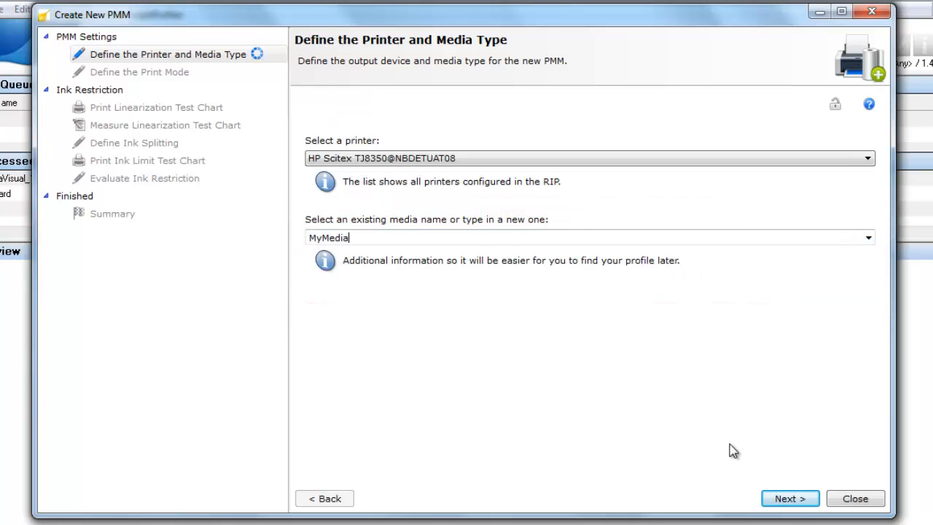
left_click(784, 501)
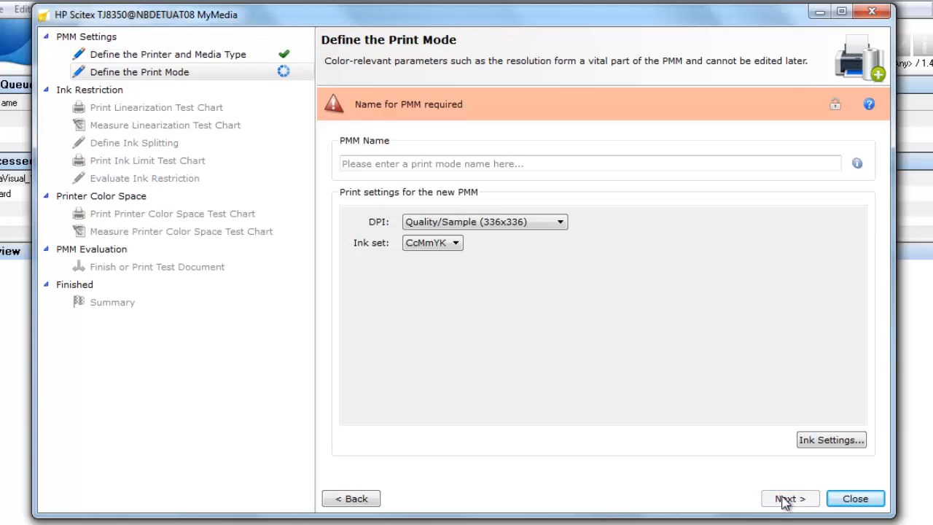
Step: Define the print mode at Quality/Sample (336x336) with the PMM name "Quality-Sample - CcMmYK"
left_click(549, 224)
left_click(524, 245)
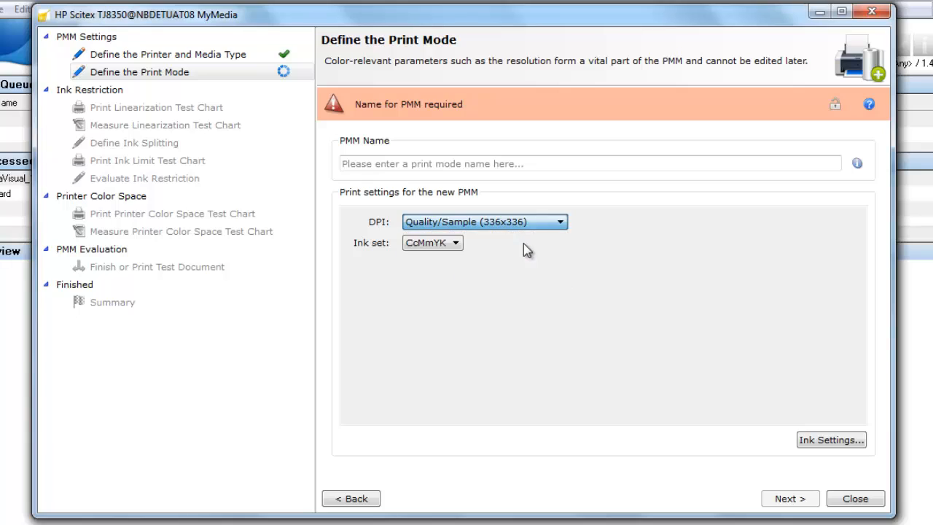
left_click(439, 164)
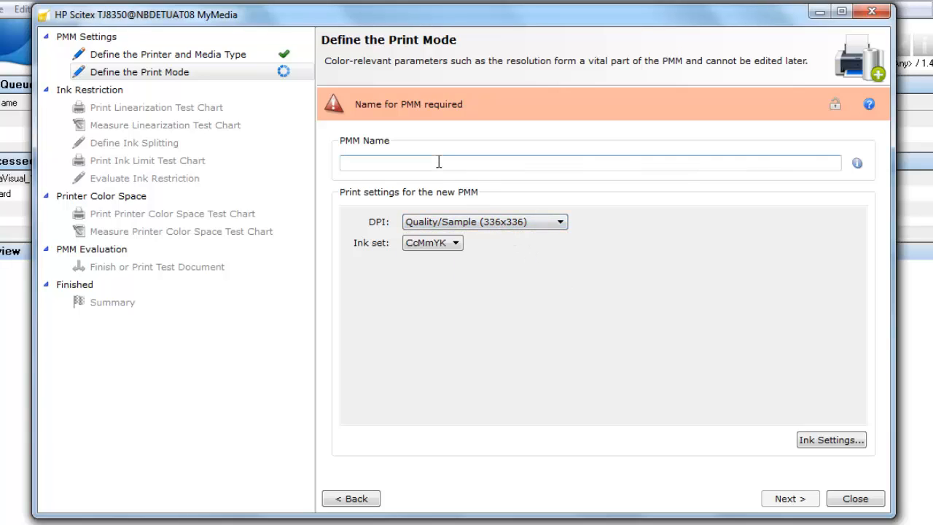
type("Quality-Sample")
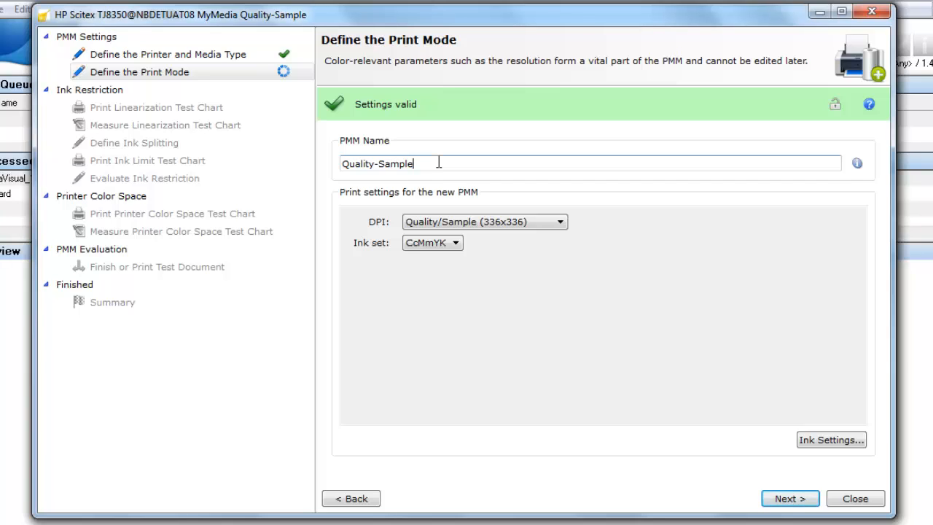
type(" - CcMm")
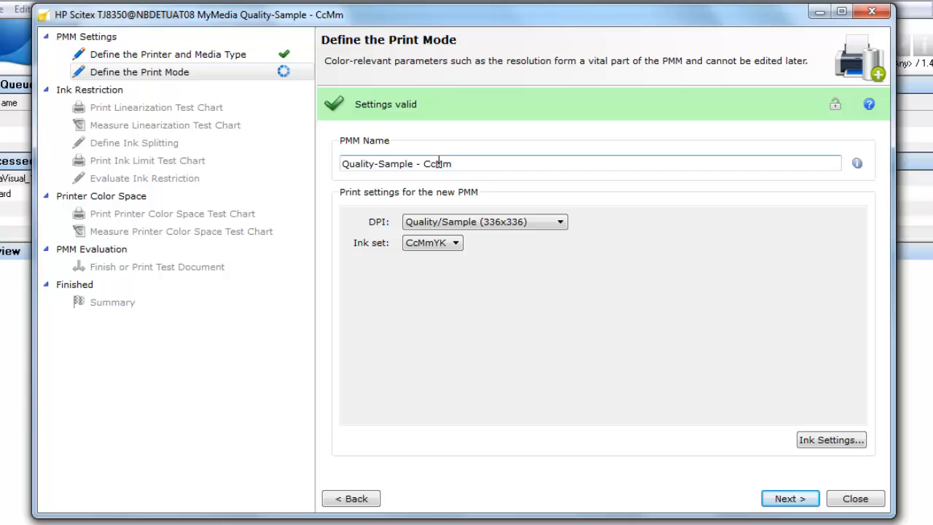
type("YK")
left_click(774, 504)
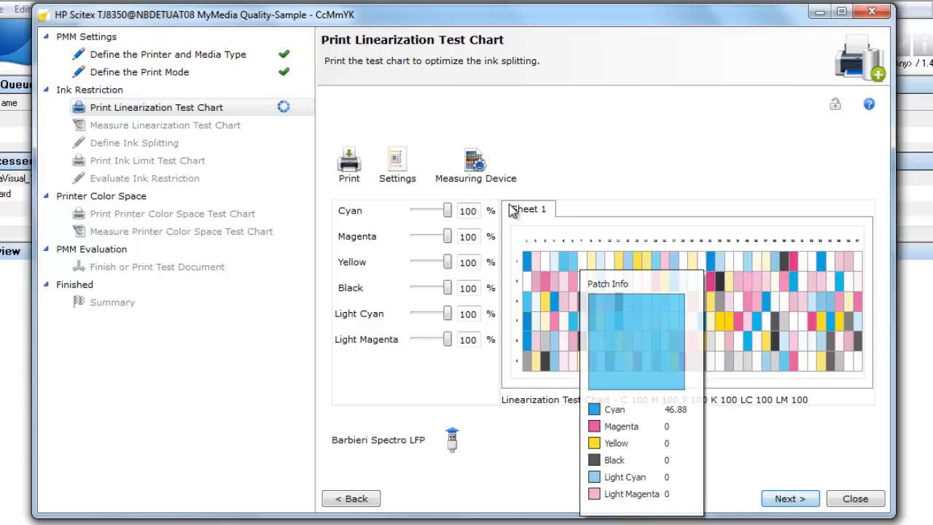
Step: Confirm the Barbieri Spectro LFP measuring settings and print the linearization test chart with horizontal distribution
left_click(500, 177)
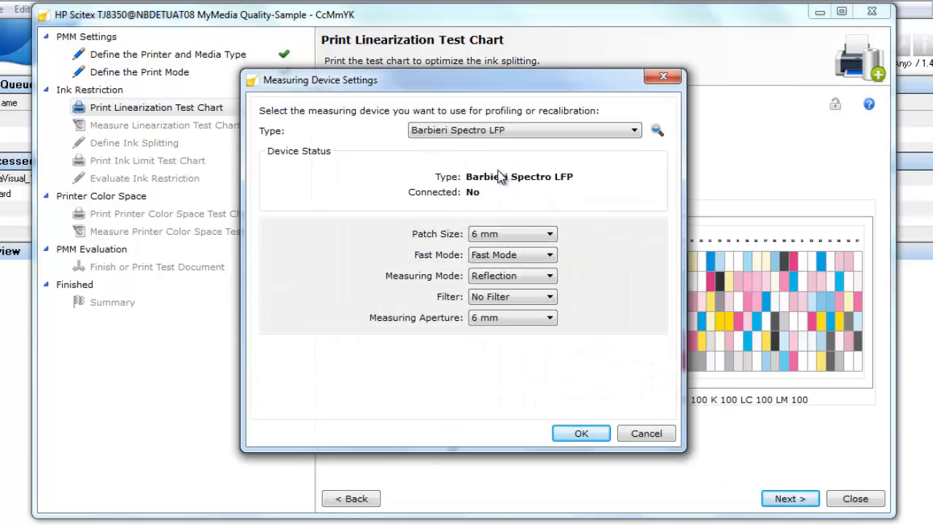
left_click(576, 436)
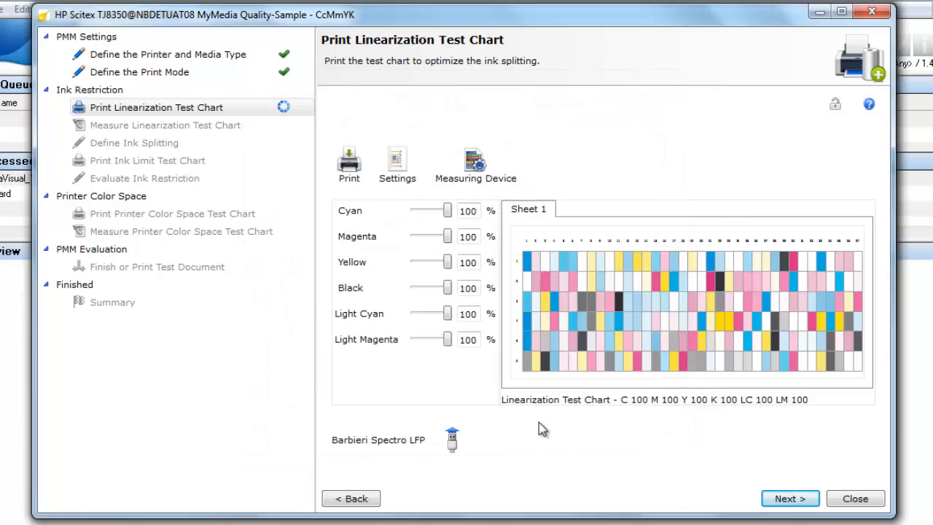
left_click(406, 174)
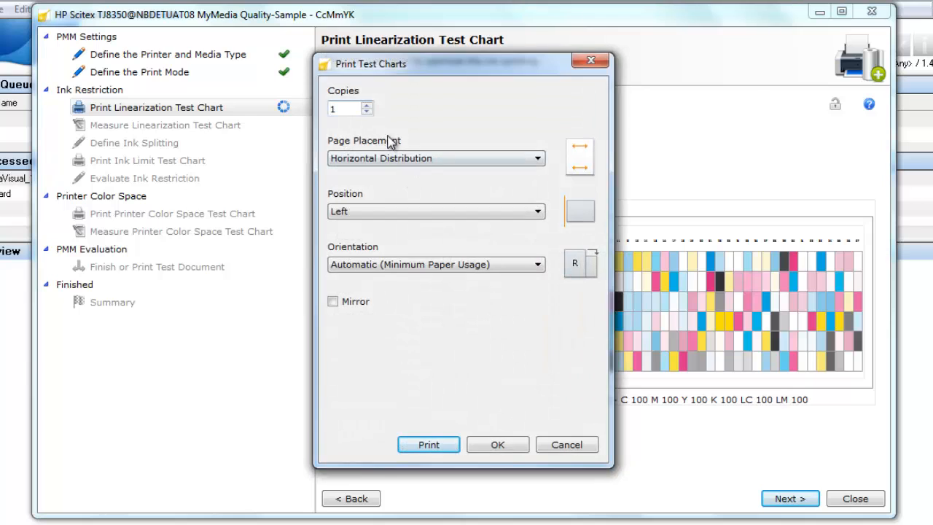
left_click(367, 105)
left_click(366, 106)
left_click(431, 446)
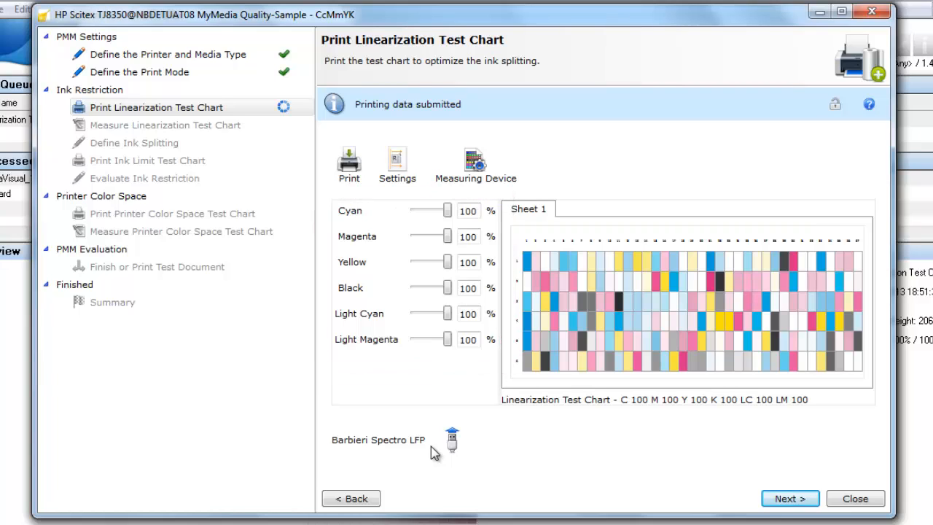
left_click(788, 501)
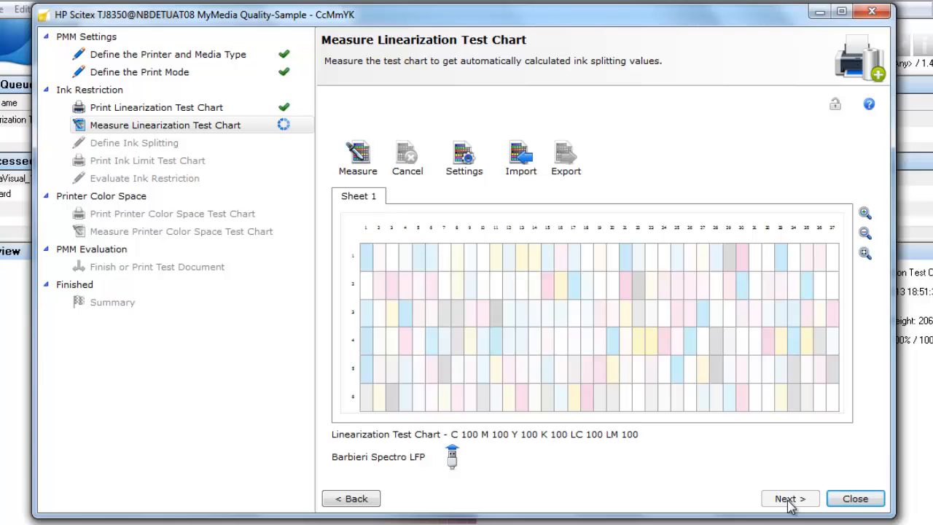
Step: Import the measurement data from Linearization_CcMmYK.xml for the linearization test chart and proceed to ink splitting
left_click(521, 153)
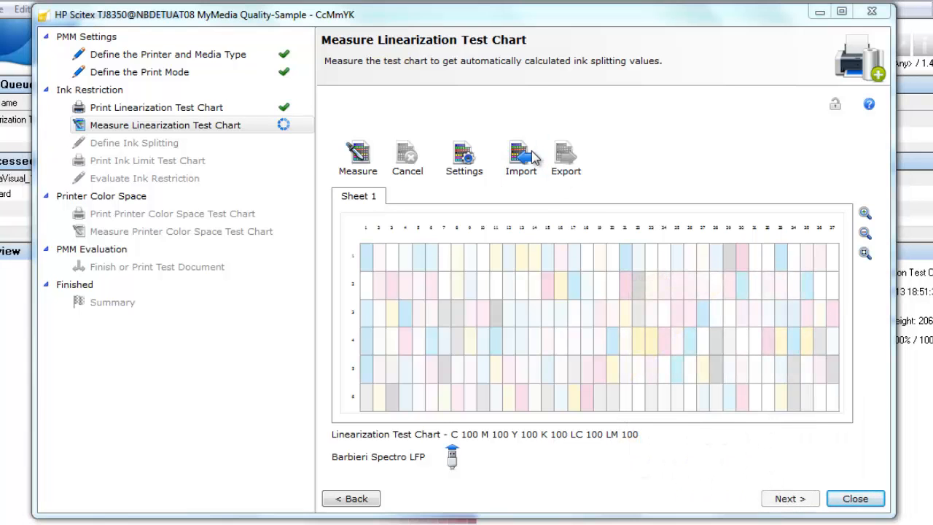
left_click(304, 155)
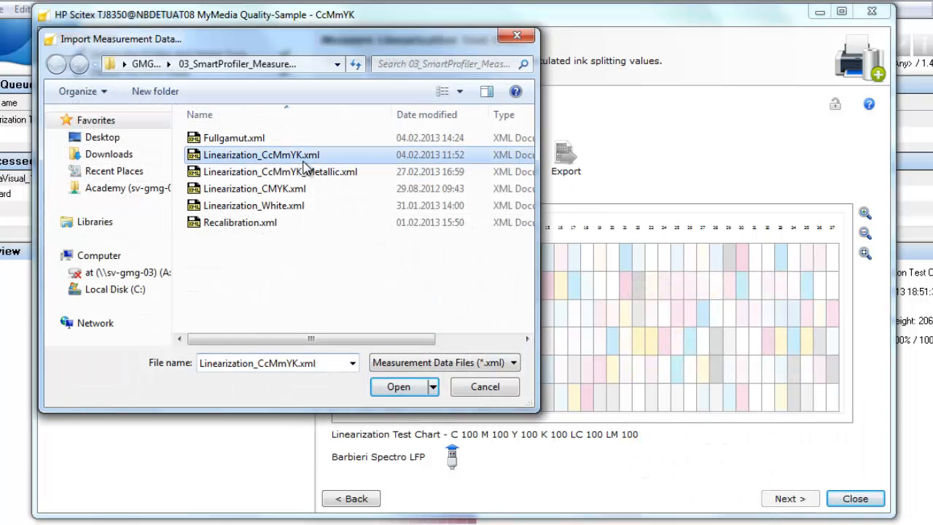
left_click(398, 387)
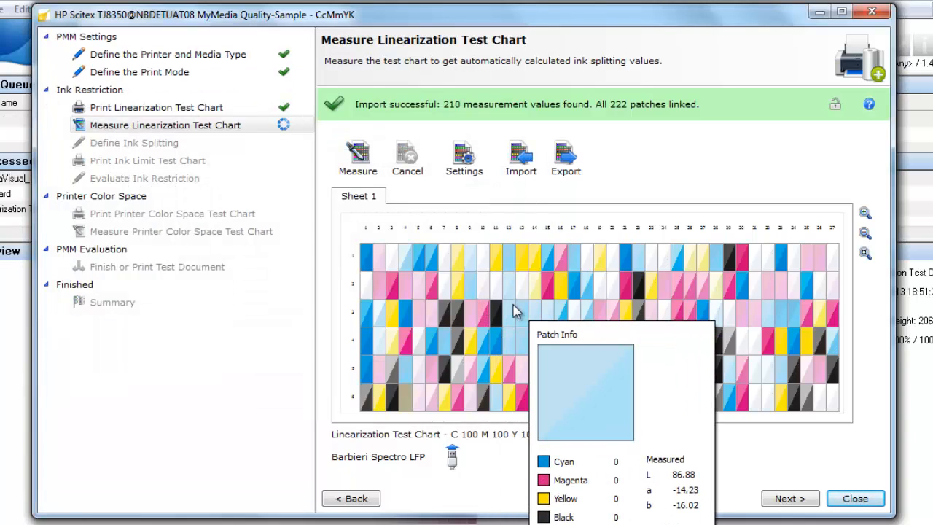
left_click(785, 500)
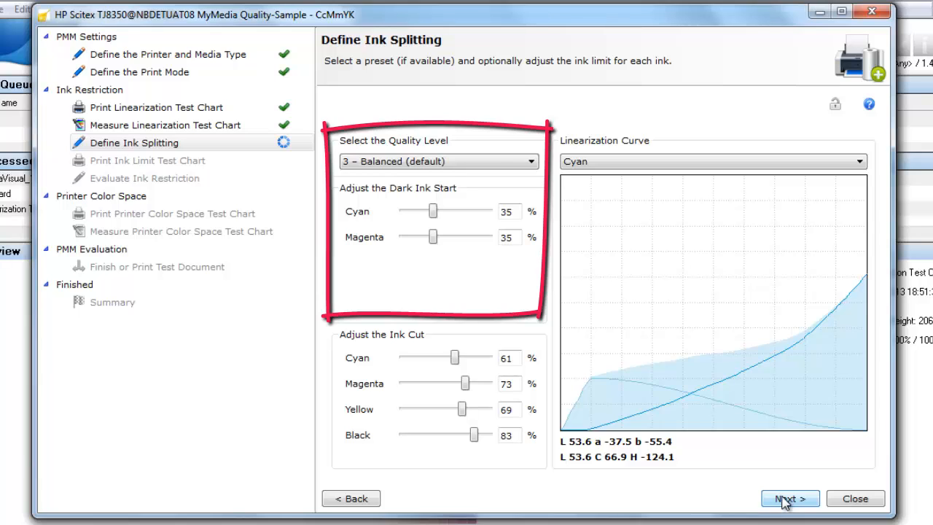
Step: Set the ink splitting quality level to 1 – EcoSave
left_click(527, 162)
left_click(521, 176)
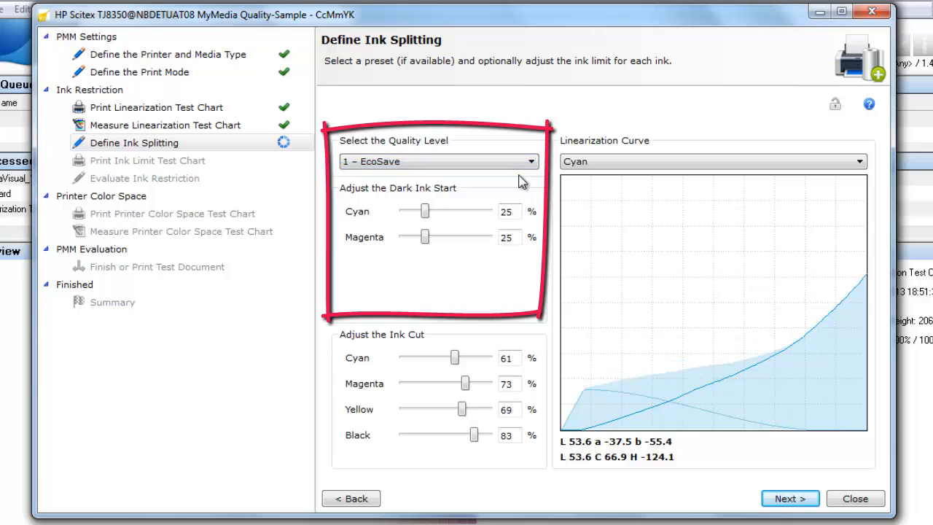
left_click(515, 163)
left_click(510, 191)
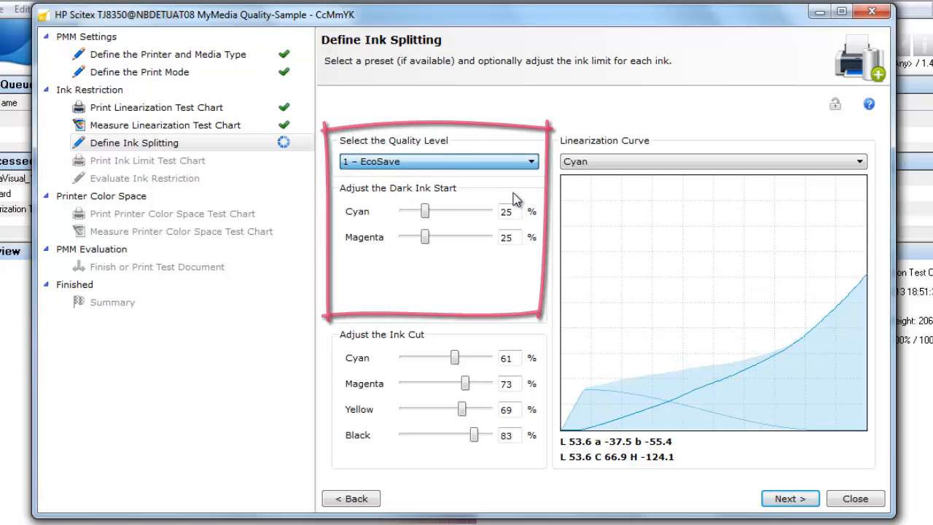
Step: Display the magenta linearization curve, keep quality level 3 – Balanced (default) with magenta dark ink start at 35%, and accept the ink splitting
left_click(629, 162)
left_click(608, 194)
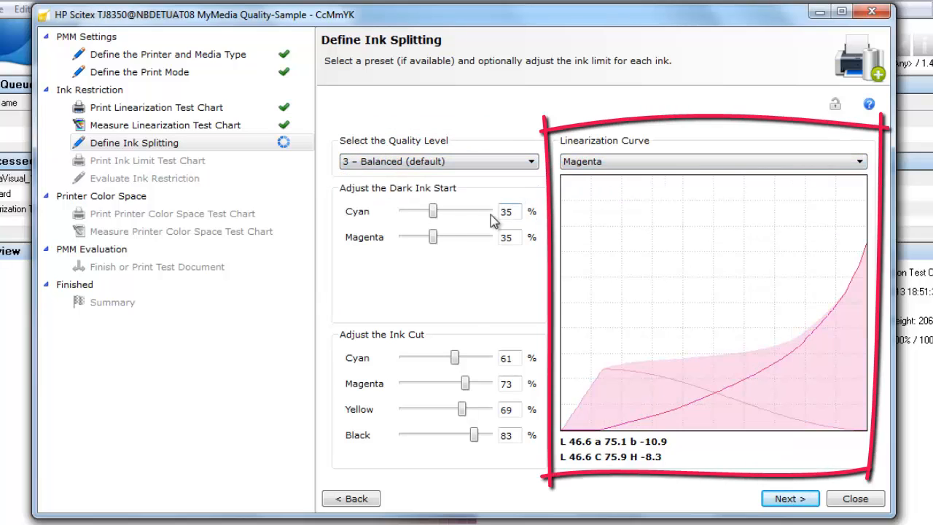
mouse_move(435, 238)
left_mouse_down()
mouse_move(413, 244)
mouse_move(433, 243)
left_mouse_up()
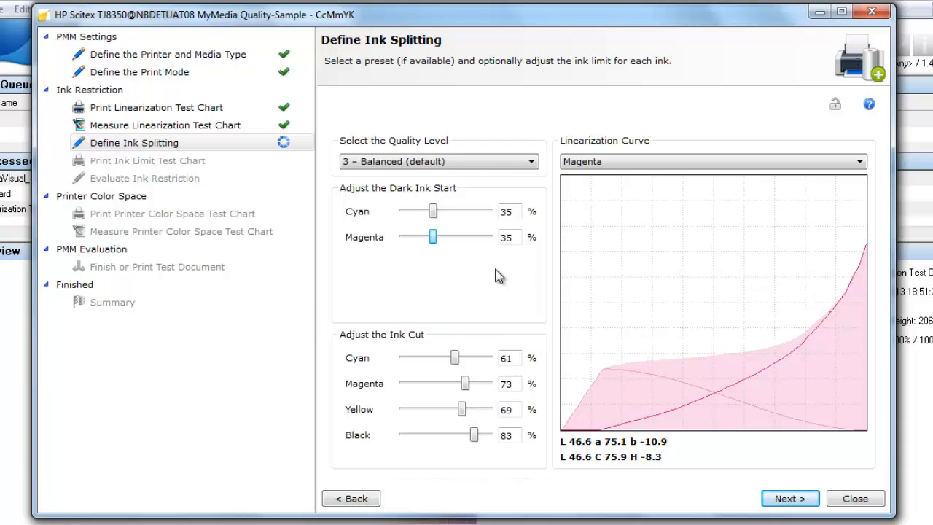
left_click(786, 500)
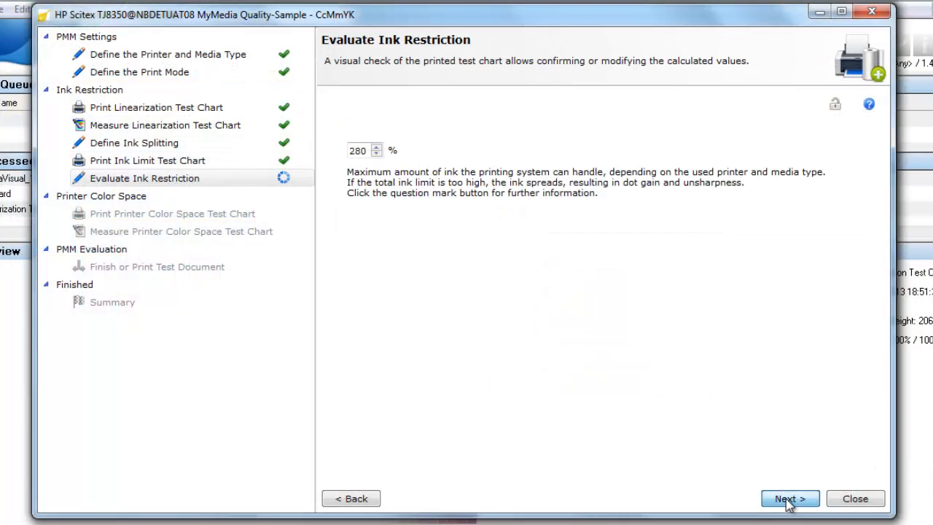
Step: Set the total ink limit to 240% in the ink restriction evaluation and proceed to the printer color space test chart
double_click(355, 150)
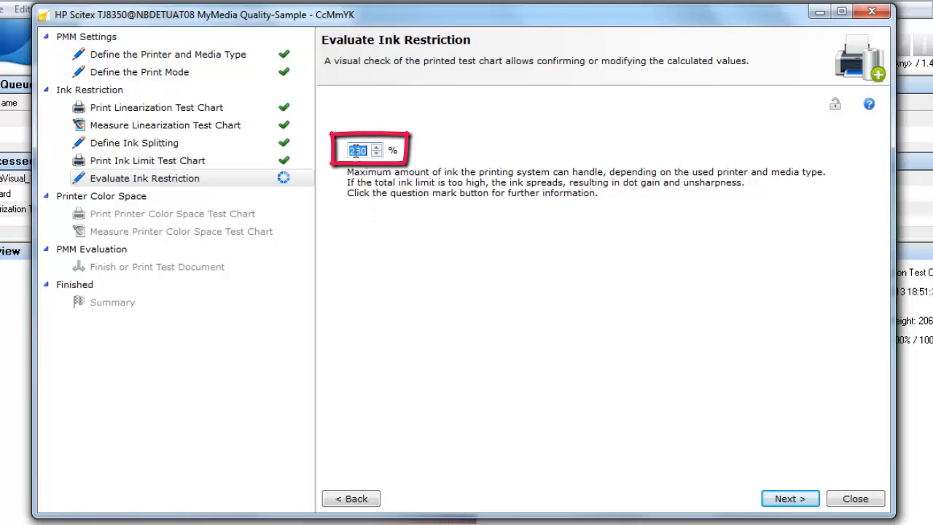
type("240")
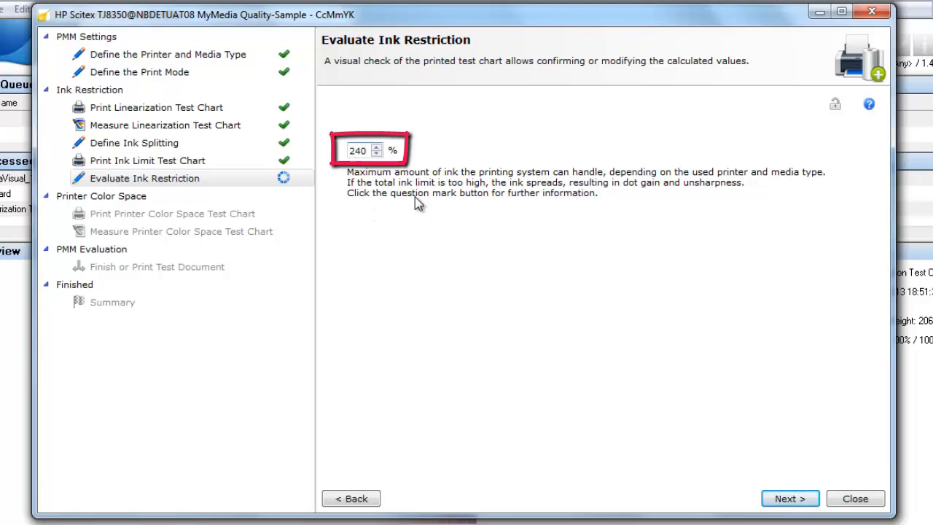
left_click(781, 502)
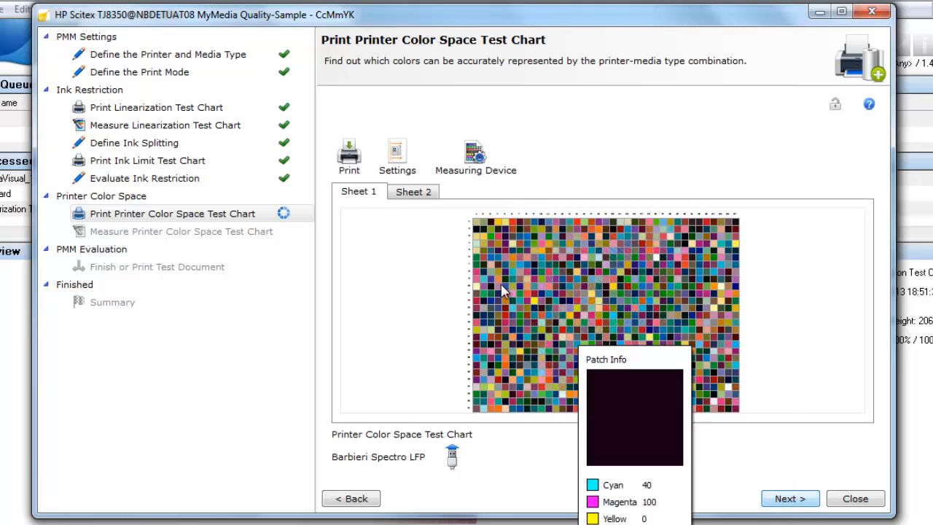
Step: Print the printer color space test chart, import its measurement data, and proceed to the PMM evaluation
left_click(356, 162)
left_click(788, 500)
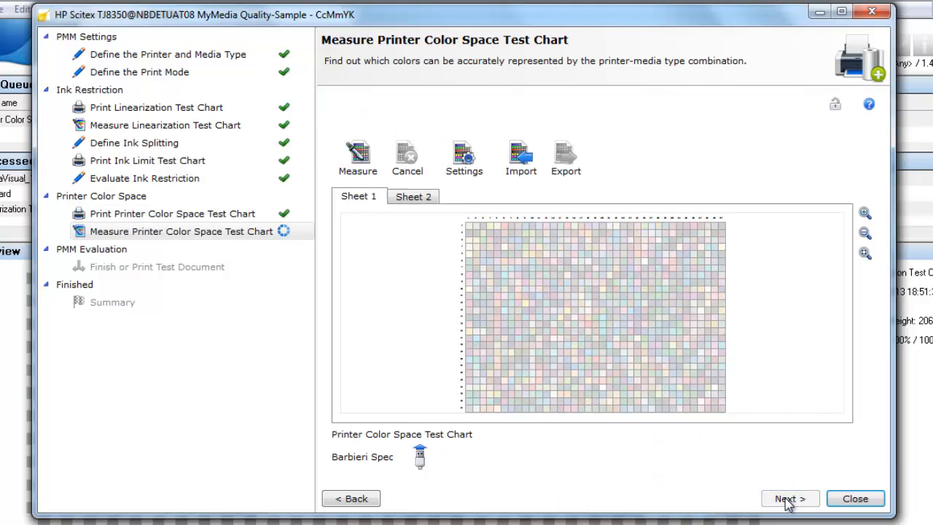
left_click(521, 156)
left_click(271, 129)
left_click(386, 327)
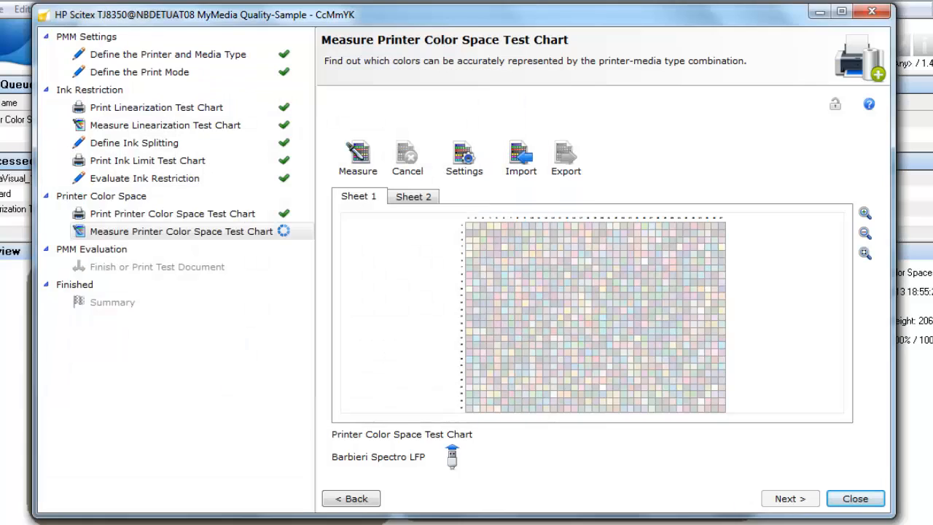
left_click(790, 498)
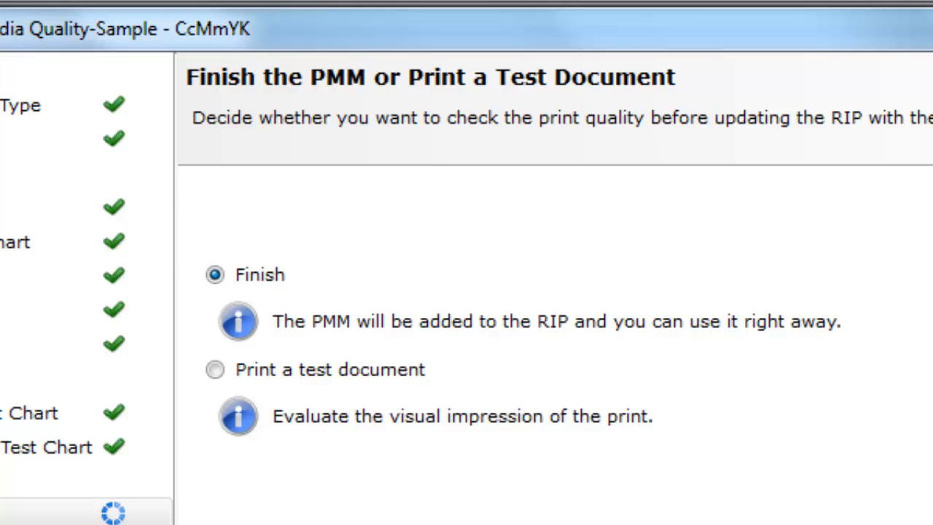
Step: Choose to print a test document with ISOcoatedv2-39L as reference color space and Default (CMYK) as profile variant
left_click(215, 369)
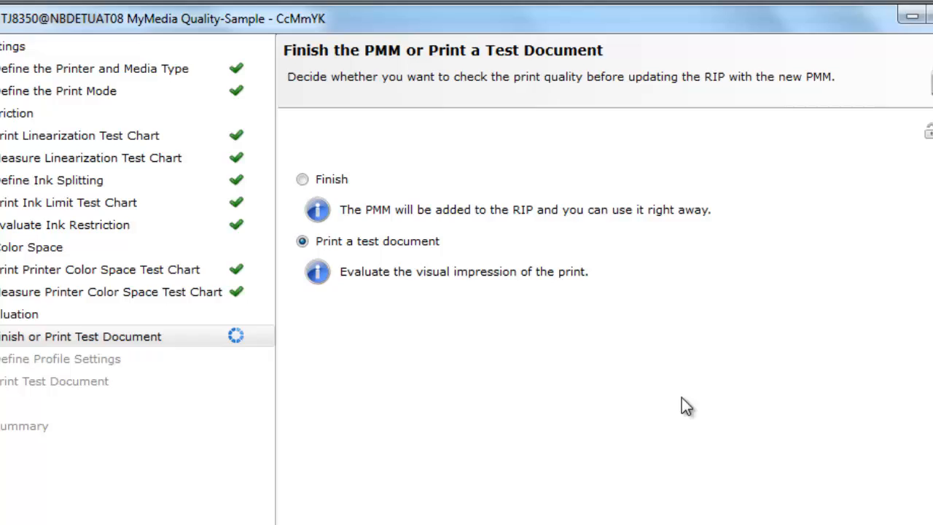
left_click(790, 499)
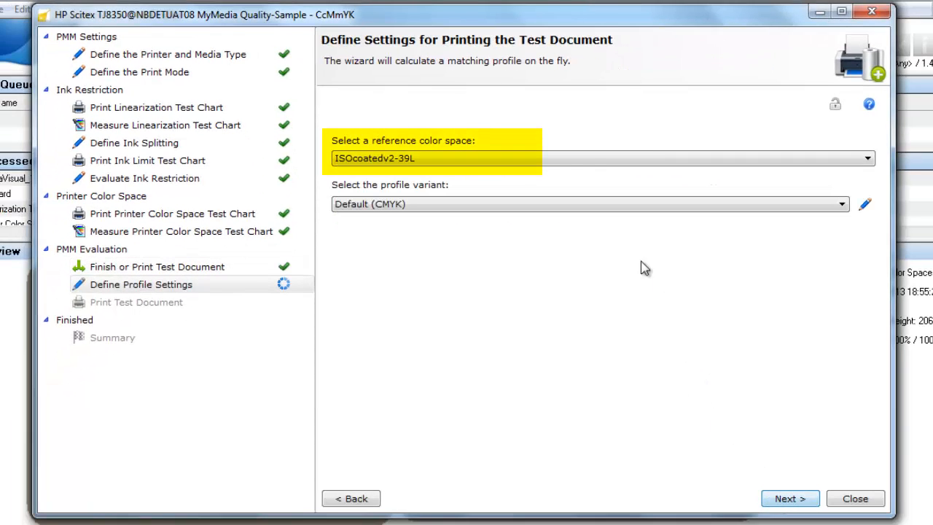
left_click(593, 159)
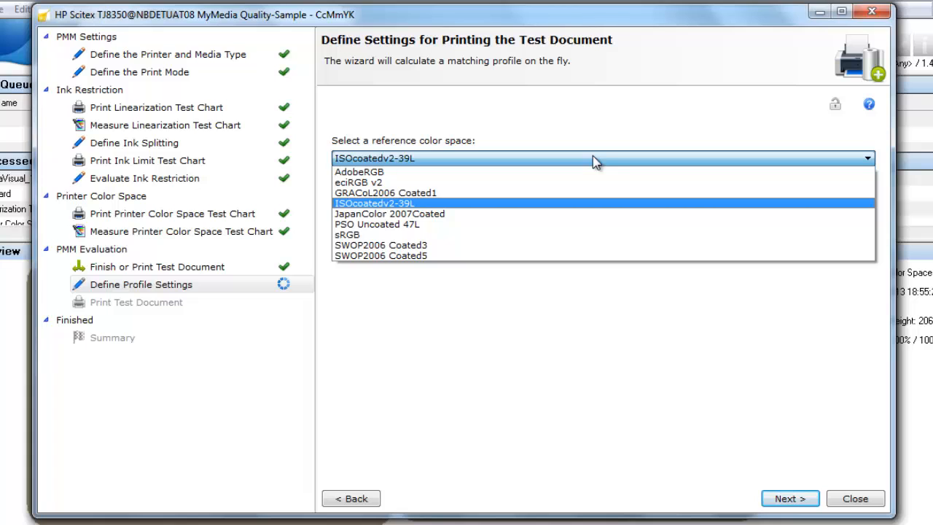
left_click(570, 202)
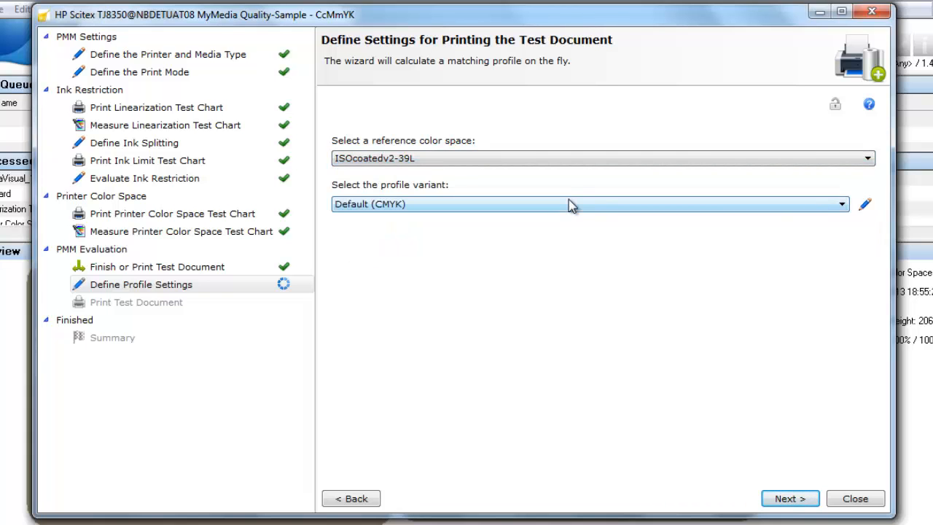
left_click(569, 199)
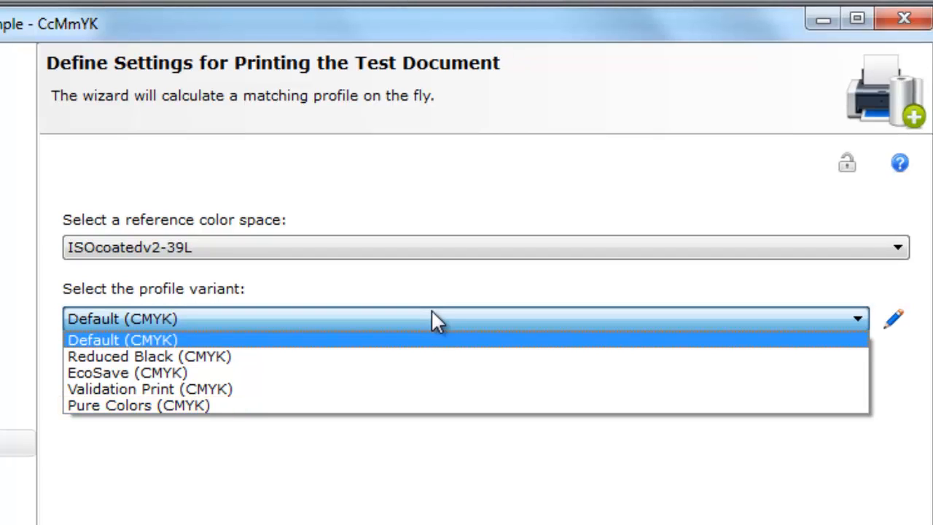
left_click(432, 314)
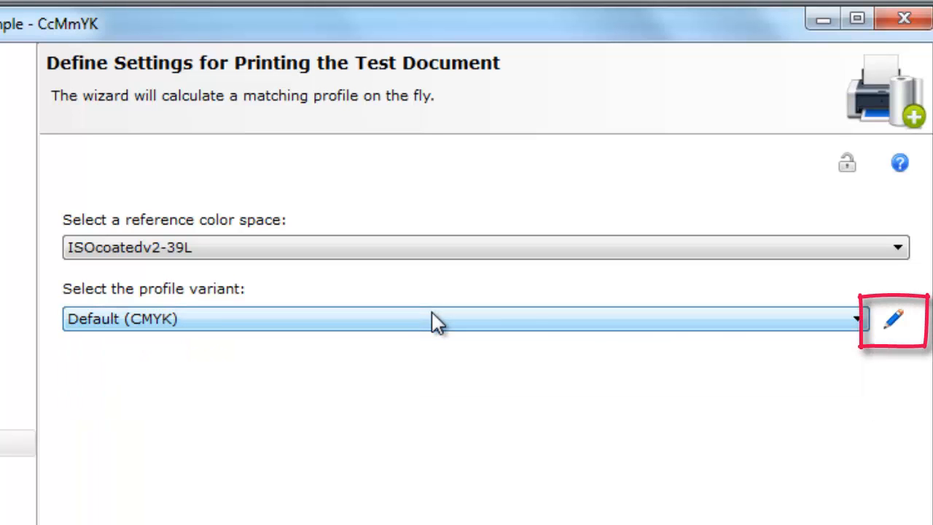
Step: Rename the Default (CMYK) profile variant as MyVariant, review the rendering intent options, and discard the changes
left_click(902, 326)
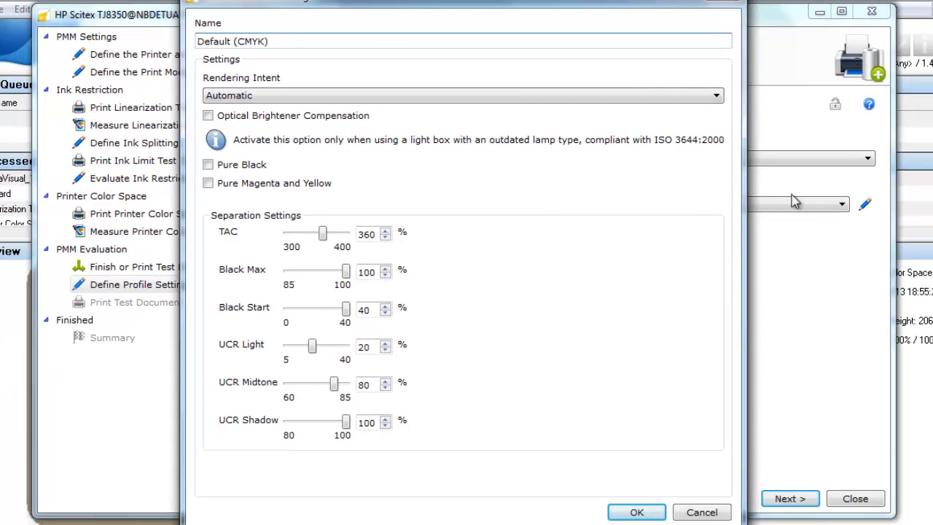
left_click_drag(283, 42, 181, 42)
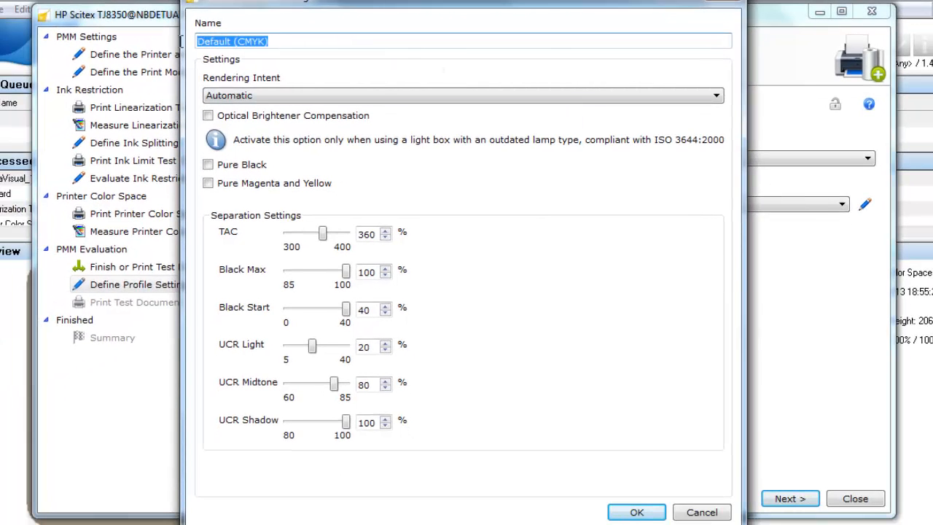
type("MyVar")
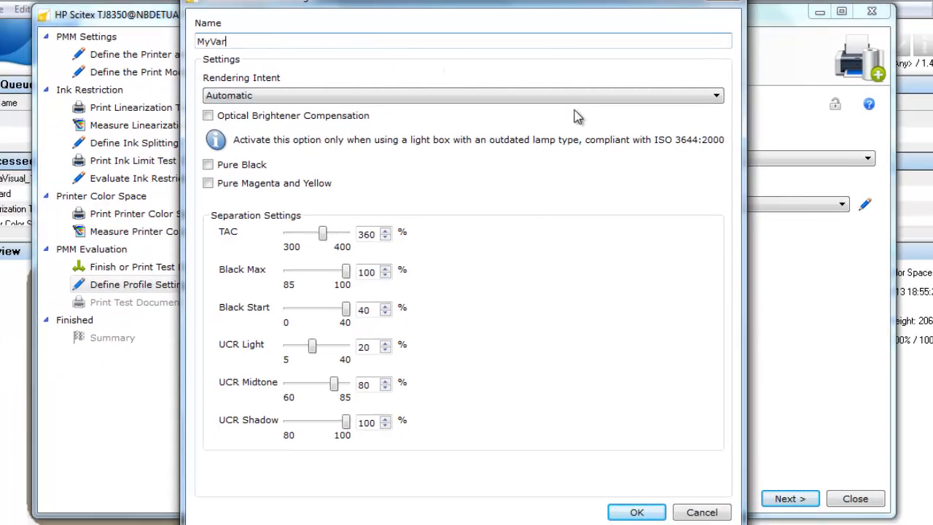
type("iant")
left_click(557, 100)
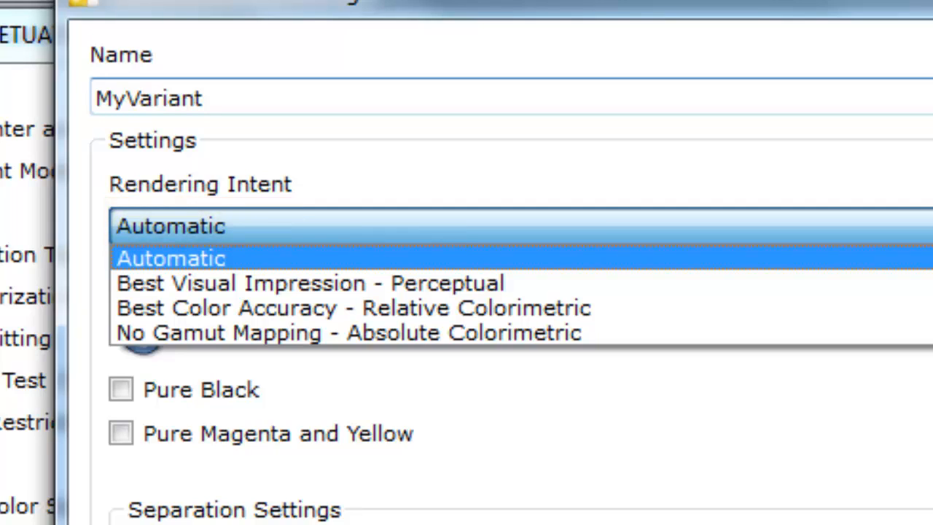
key("Escape")
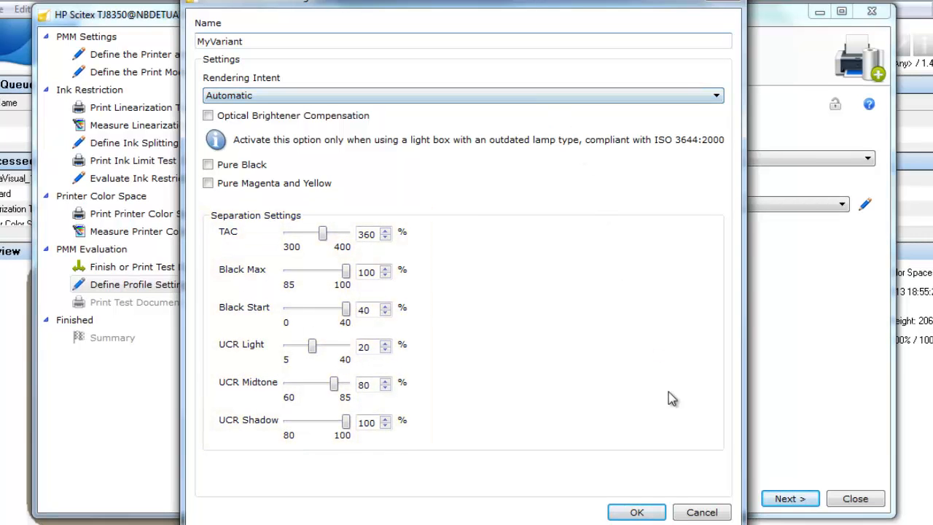
left_click(700, 513)
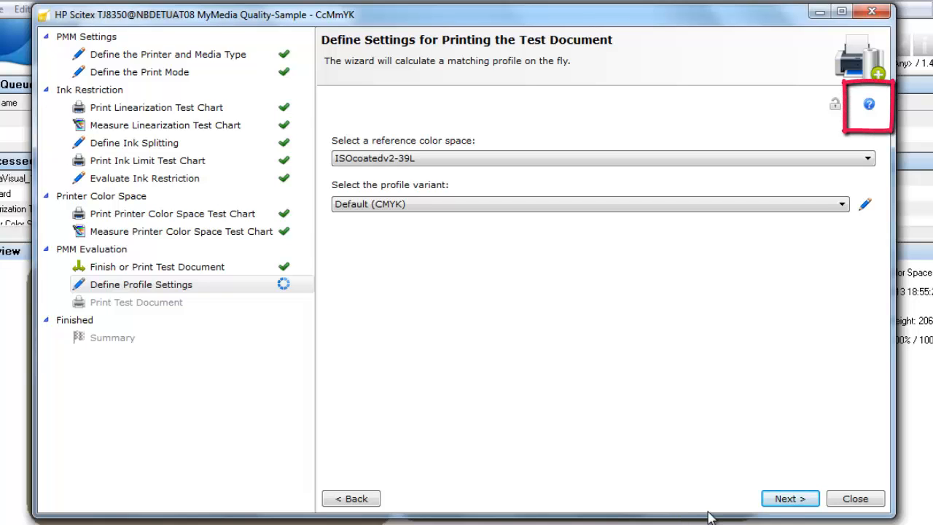
Step: Consult the help for the profile settings, print the test document, and finish the PMM to upload it to the RIP
left_click(869, 105)
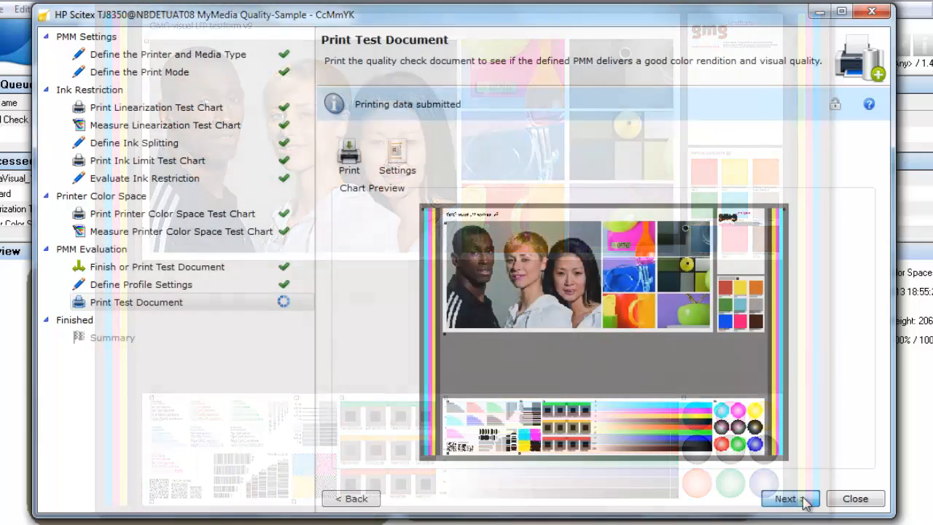
left_click(804, 499)
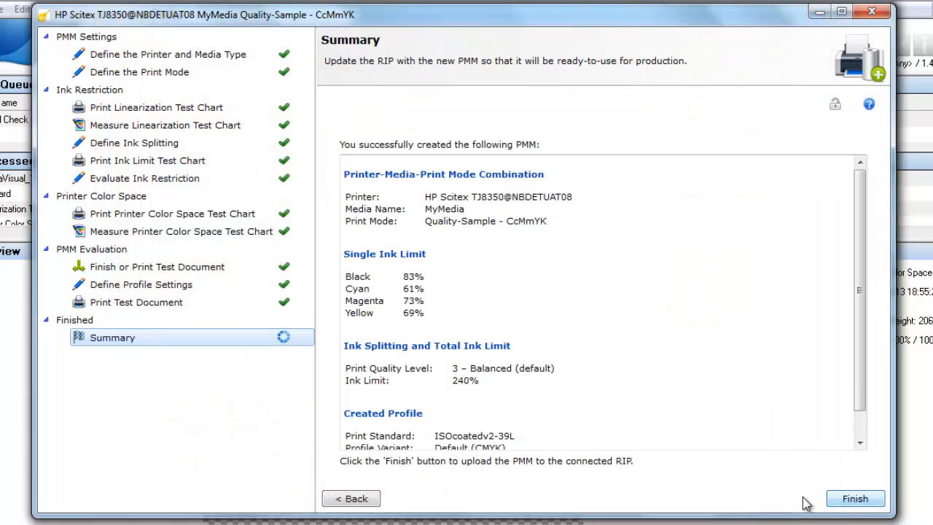
left_click(855, 500)
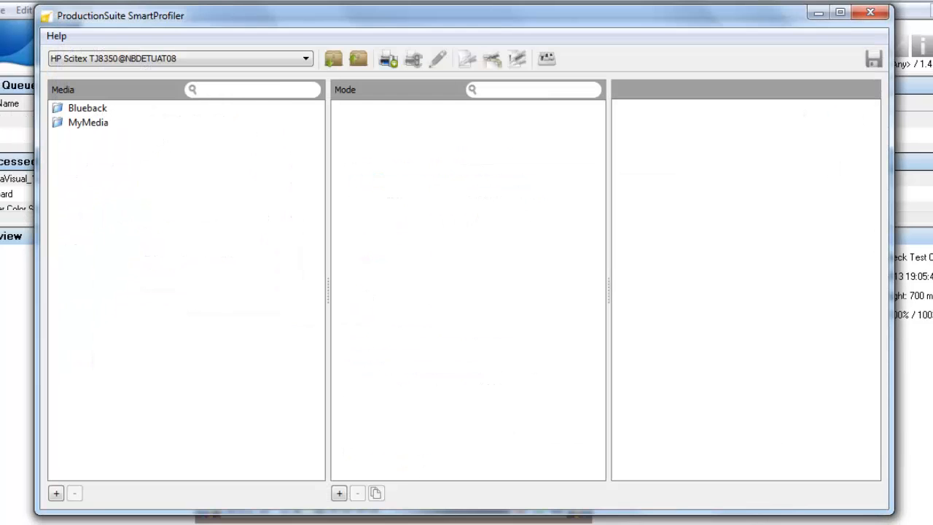
Step: Display the details of the Quality-Sample - CcMmYK print mode under MyMedia
left_click(107, 122)
left_click(418, 109)
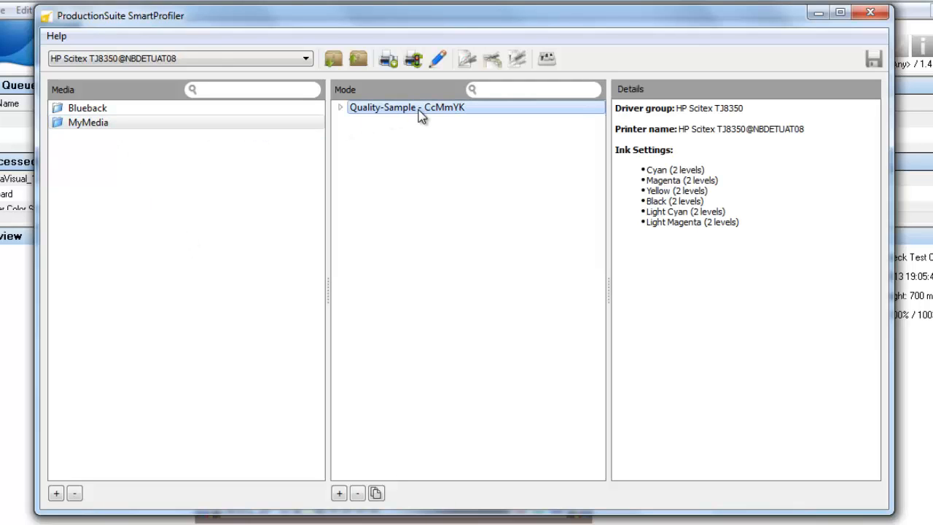